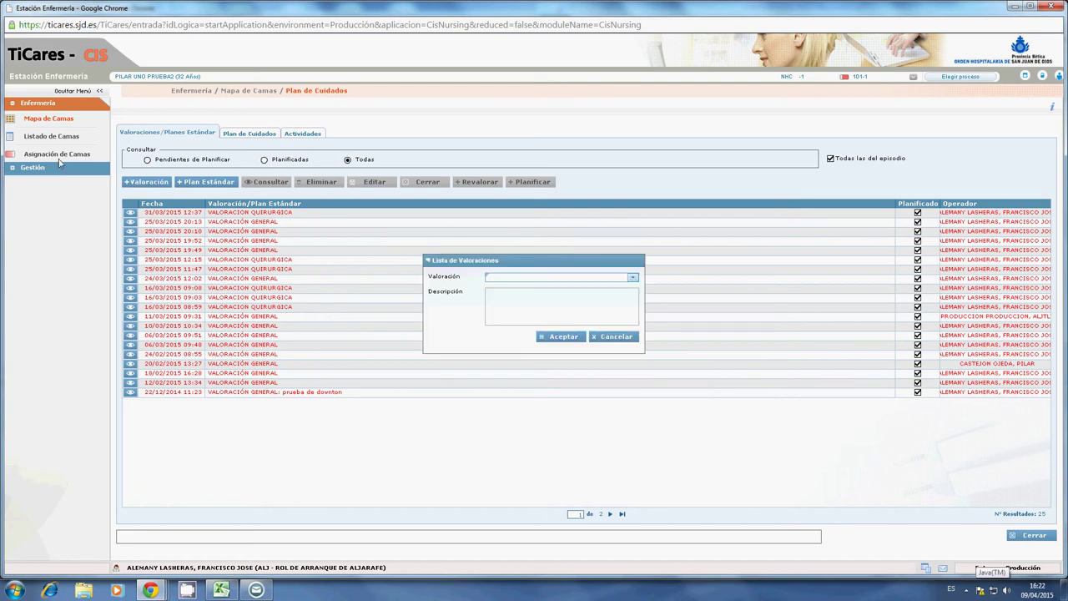
- Create a new patient assessment of type VALORACION QUIRURGICA
{"action": "left_click", "coordinate": [634, 279]}
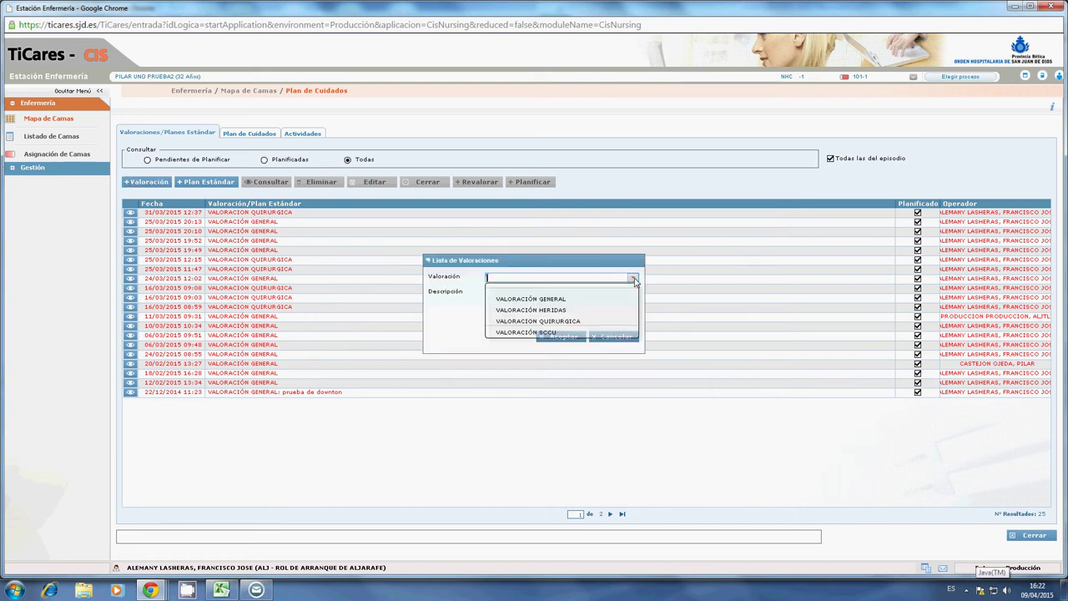
{"action": "left_click", "coordinate": [555, 322]}
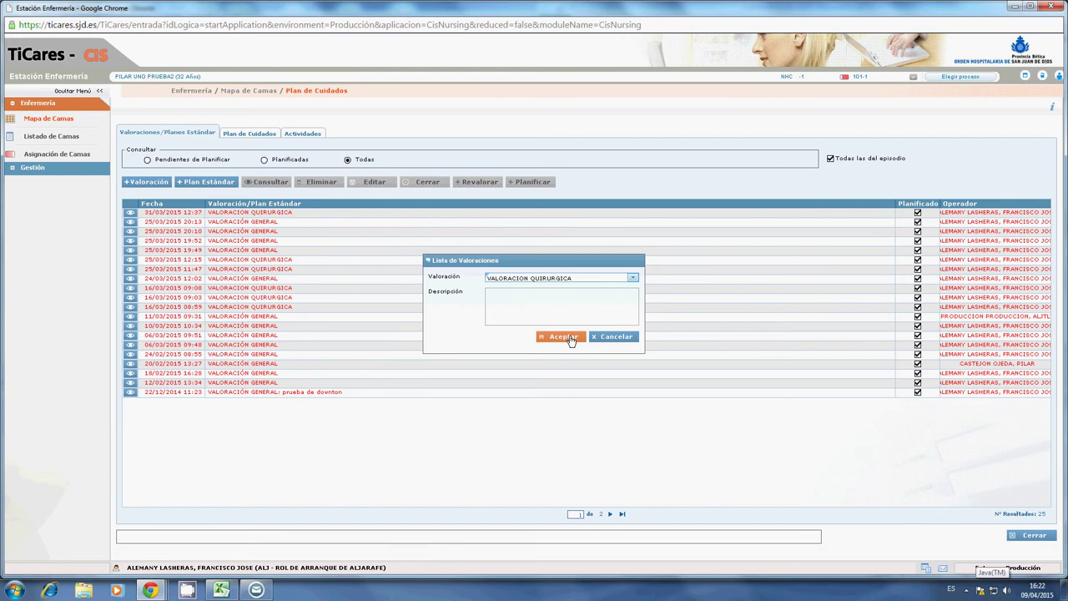
{"action": "left_click", "coordinate": [562, 337]}
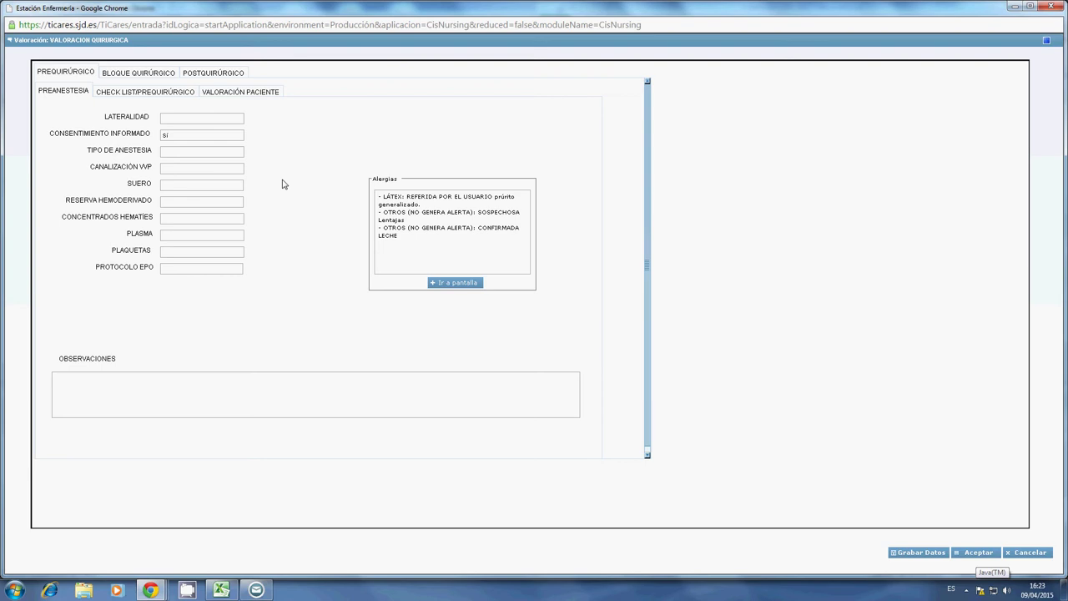
- Review the preoperative CHECK LIST/PREQUIRÚRGICO items and go on to the VALORACIÓN PACIENTE section
{"action": "left_click", "coordinate": [139, 92]}
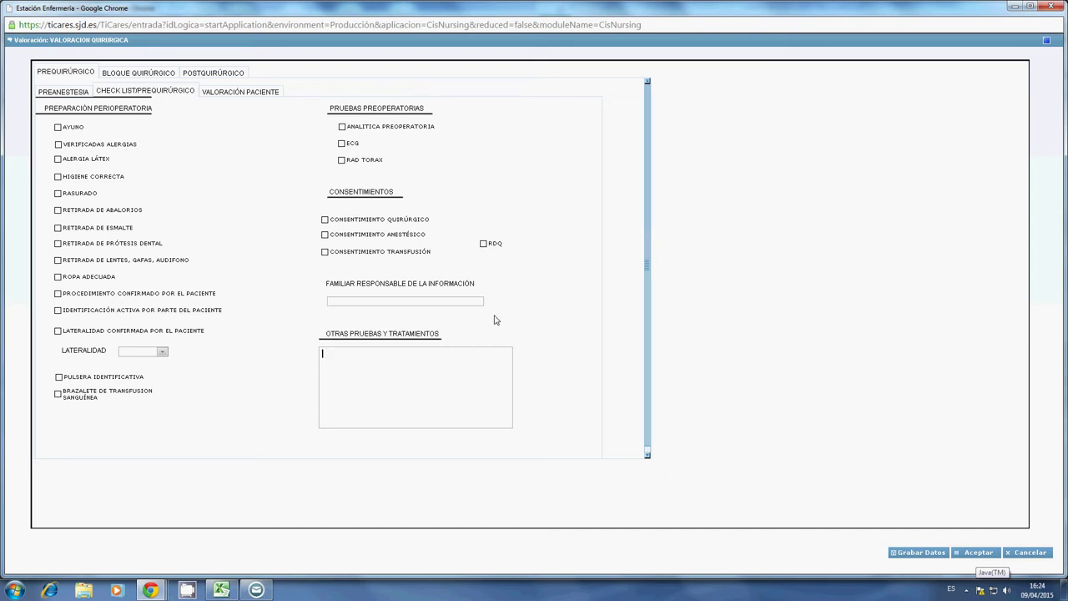
{"action": "key", "text": "Tab"}
{"action": "left_click", "coordinate": [244, 93]}
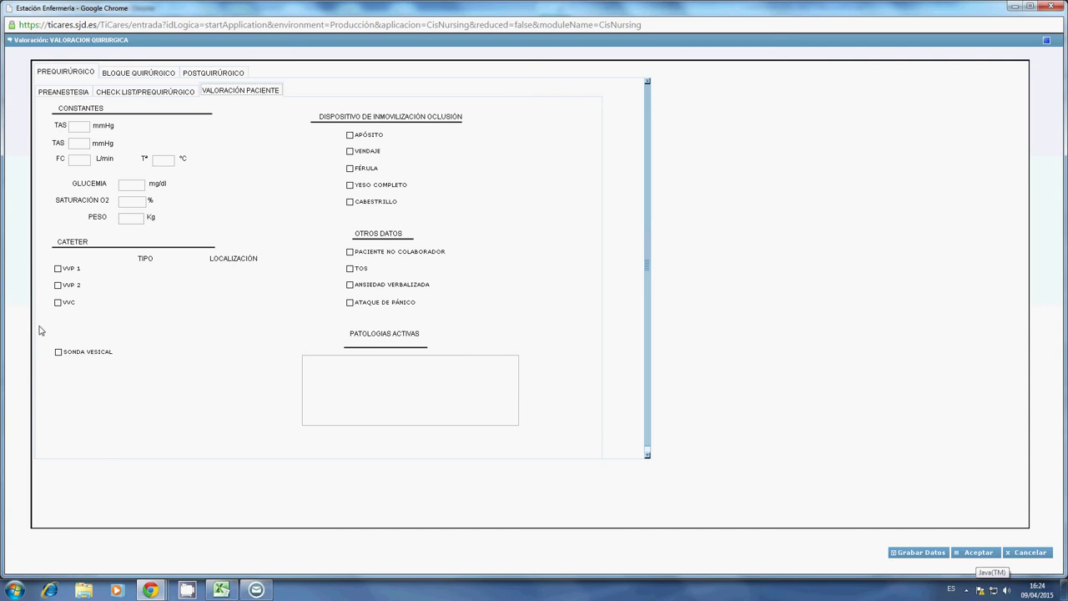
{"action": "left_click", "coordinate": [59, 352]}
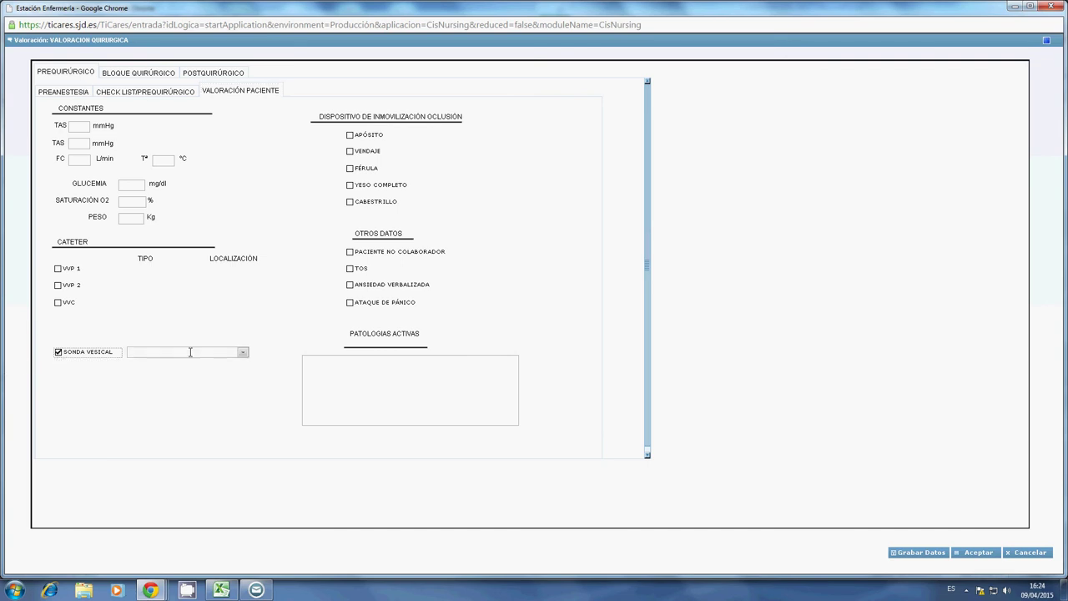
{"action": "left_click", "coordinate": [242, 353]}
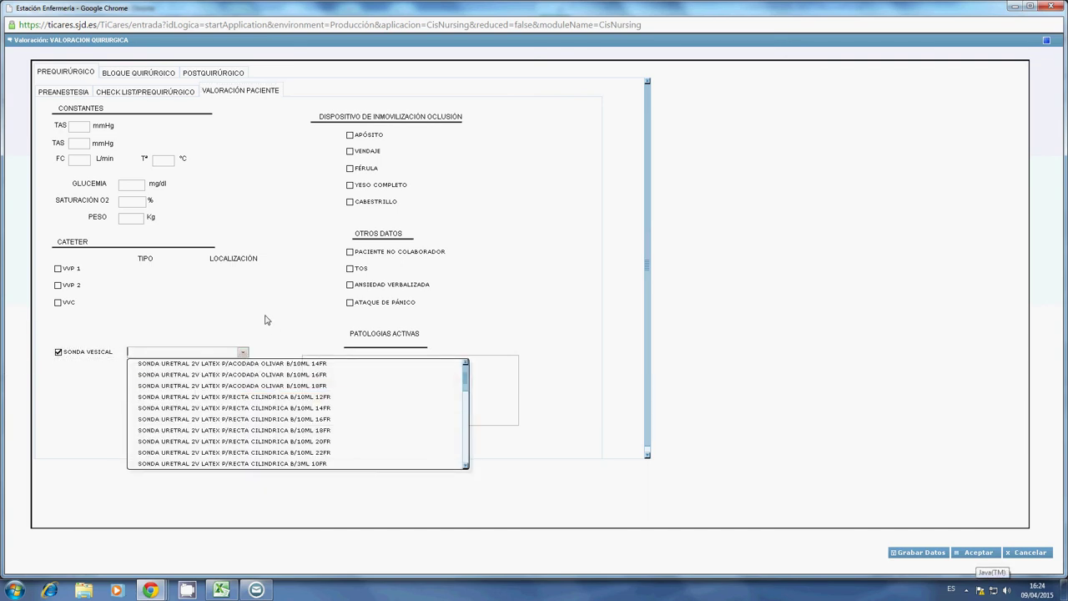
{"action": "left_click", "coordinate": [58, 352]}
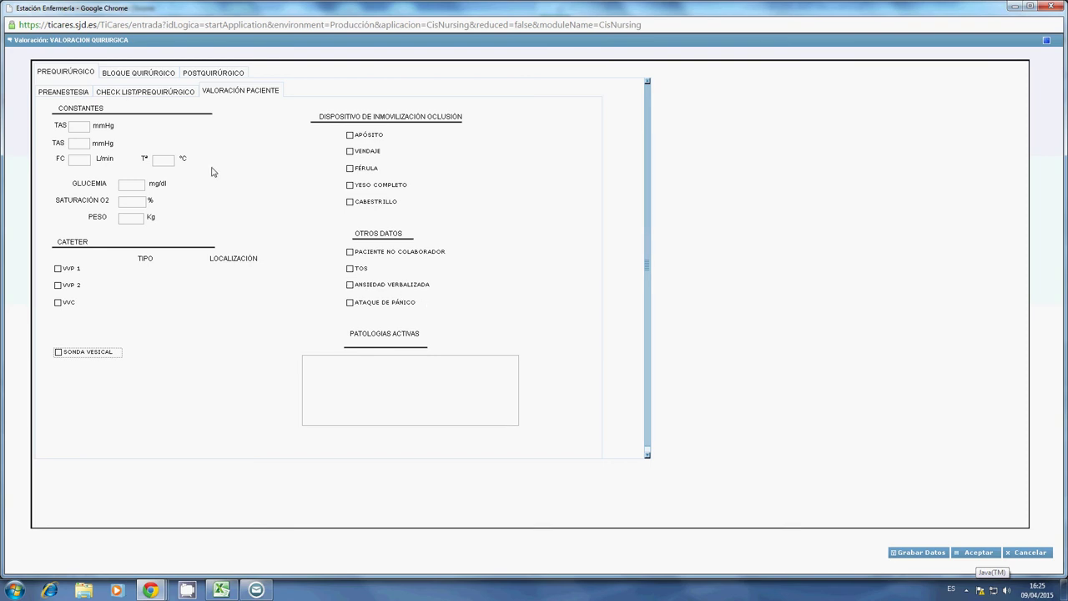
- Mark FÉRULA, YESO COMPLETO, TOS and ATAQUE DE PÁNICO in the preoperative patient assessment and save it
{"action": "left_click", "coordinate": [349, 168]}
{"action": "left_click", "coordinate": [351, 186]}
{"action": "left_click", "coordinate": [350, 269]}
{"action": "left_click", "coordinate": [350, 302]}
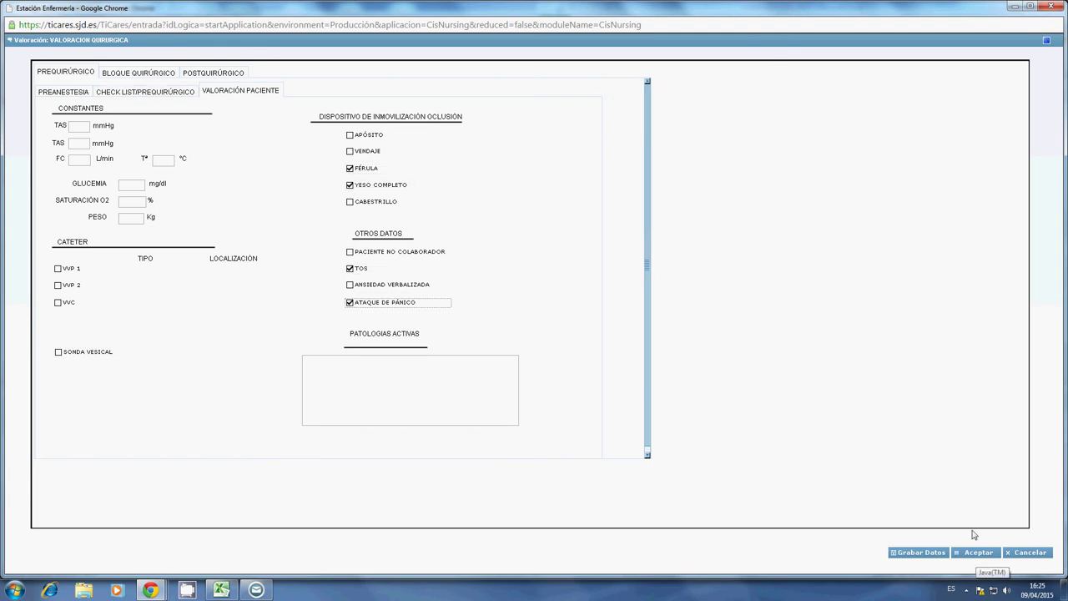
{"action": "left_click", "coordinate": [980, 556]}
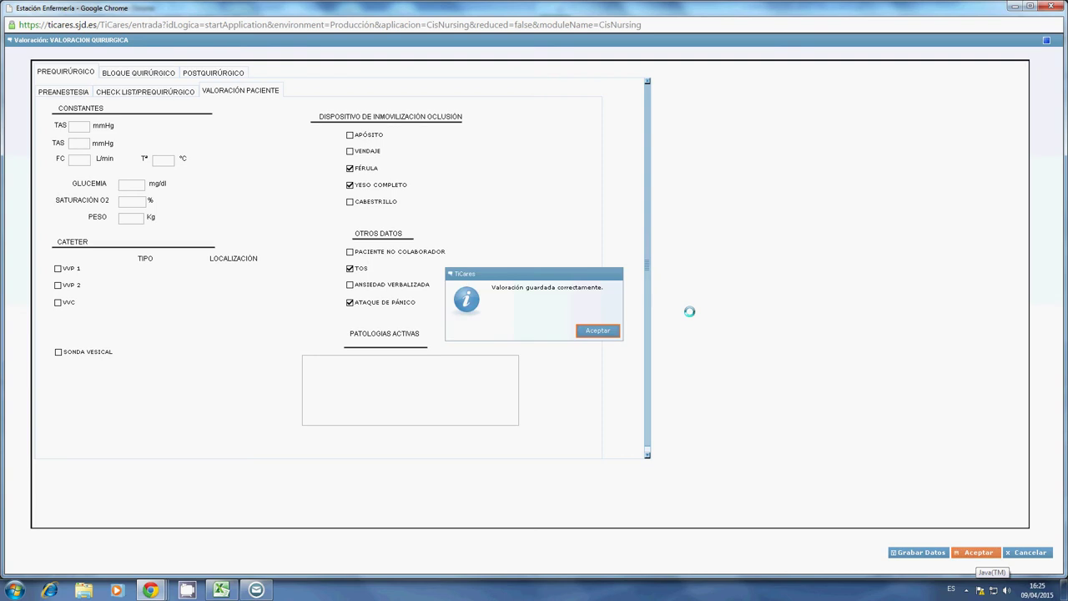
{"action": "left_click", "coordinate": [597, 332]}
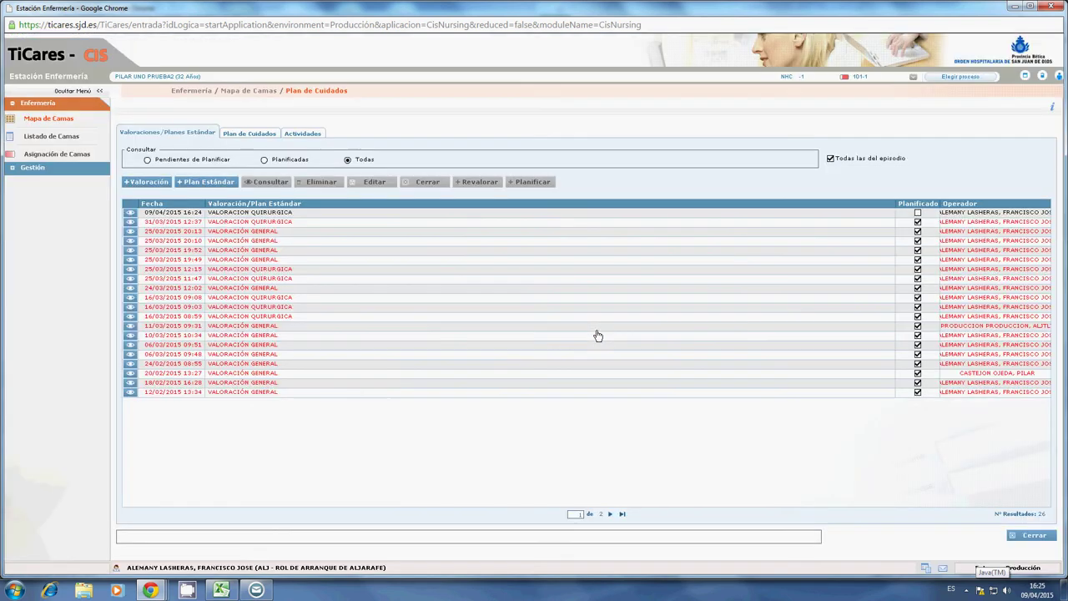
- Reassess the newest surgical assessment, review the BLOQUE QUIRÚRGICO preoperative reception's safety check and VALORACIÓN sections, and save it
{"action": "left_click", "coordinate": [309, 214]}
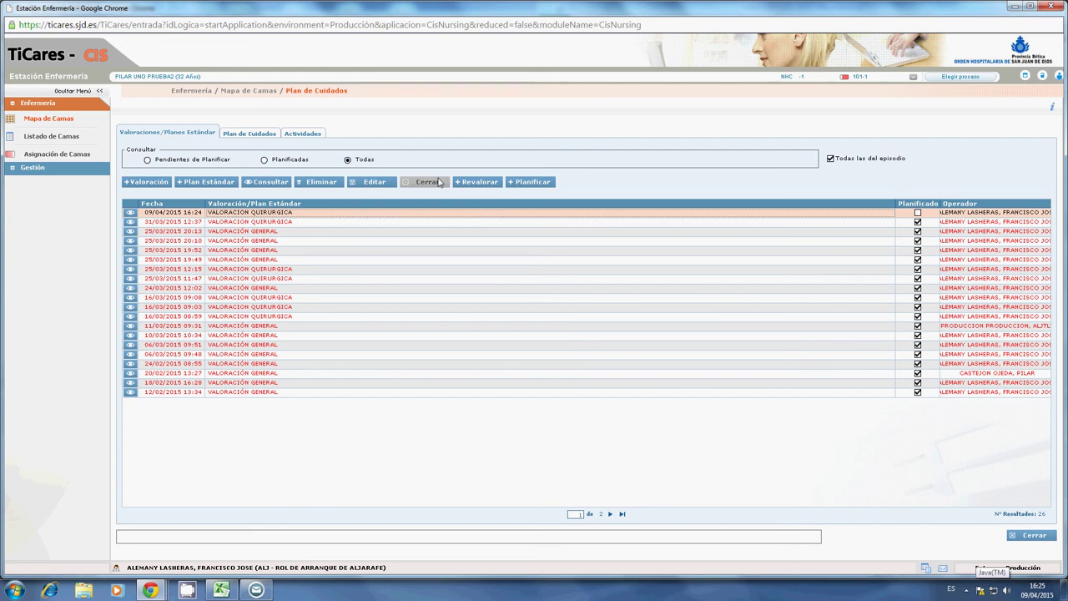
{"action": "left_click", "coordinate": [479, 183]}
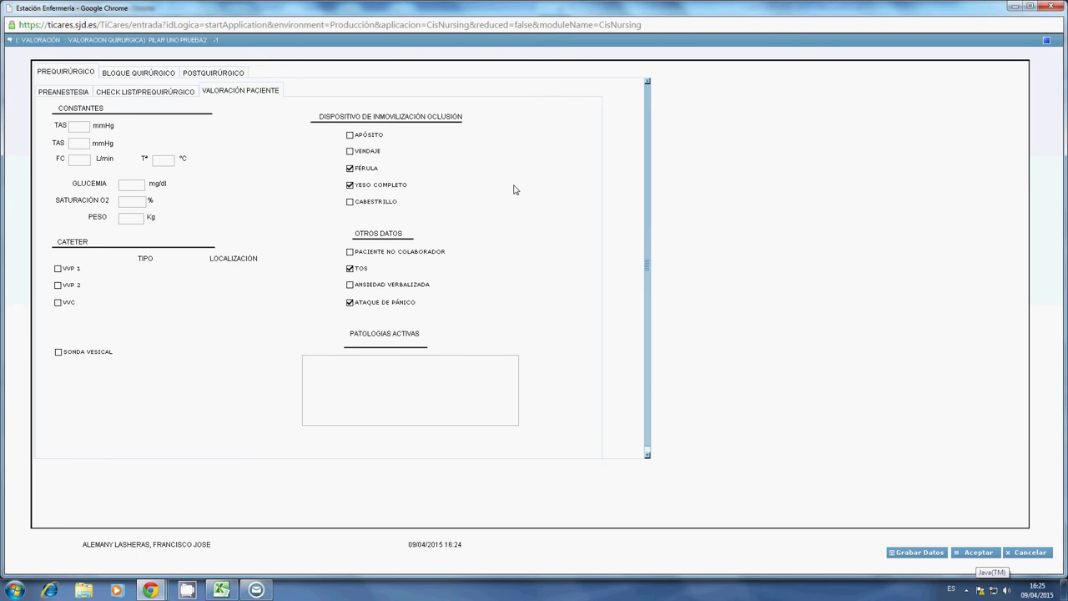
{"action": "left_click", "coordinate": [129, 75]}
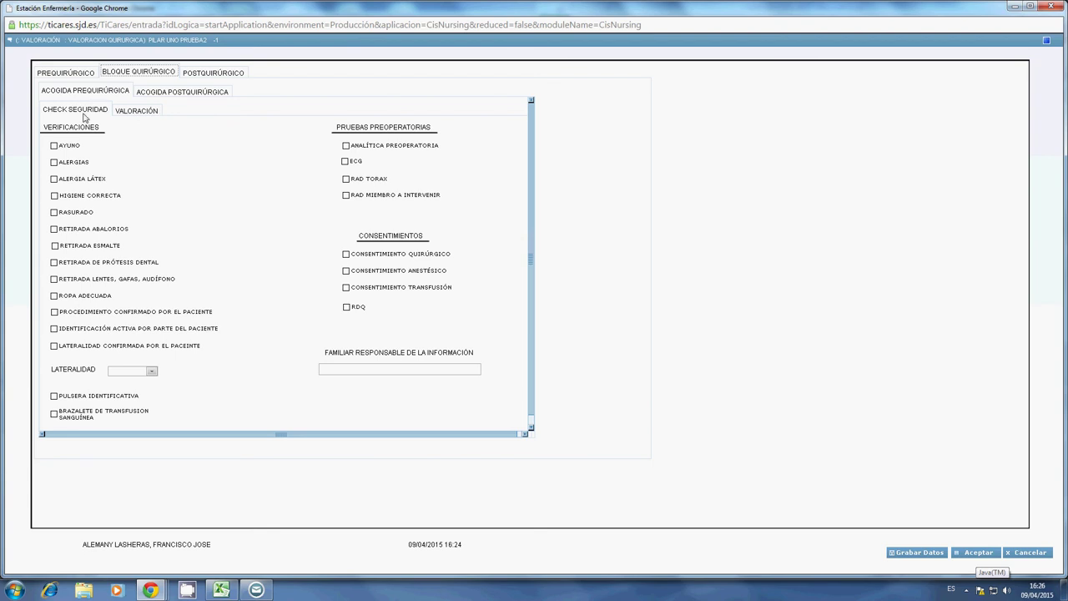
{"action": "left_click", "coordinate": [143, 111]}
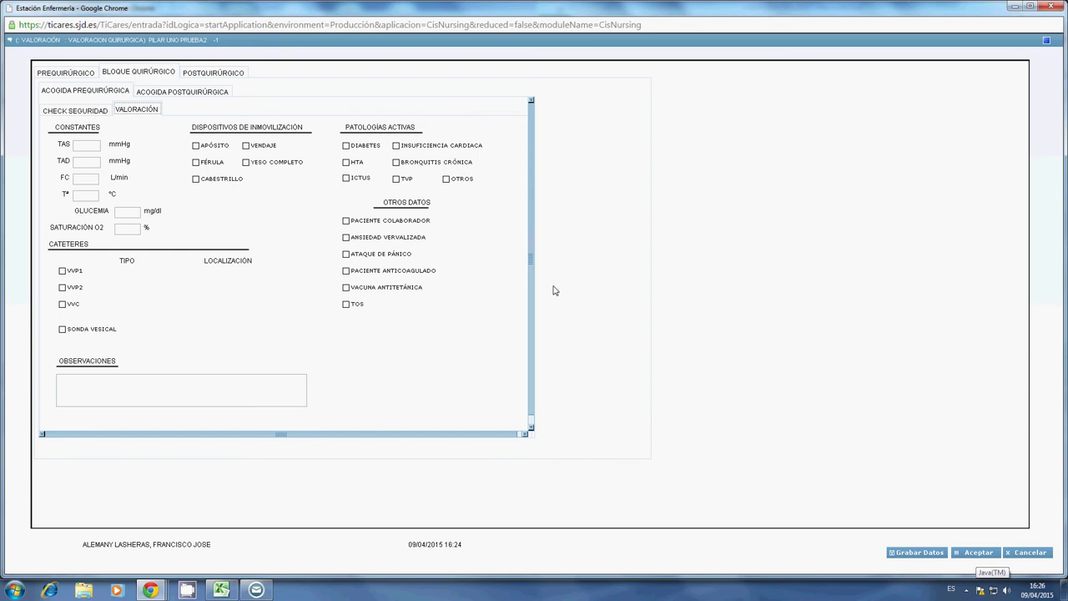
{"action": "left_click", "coordinate": [978, 555]}
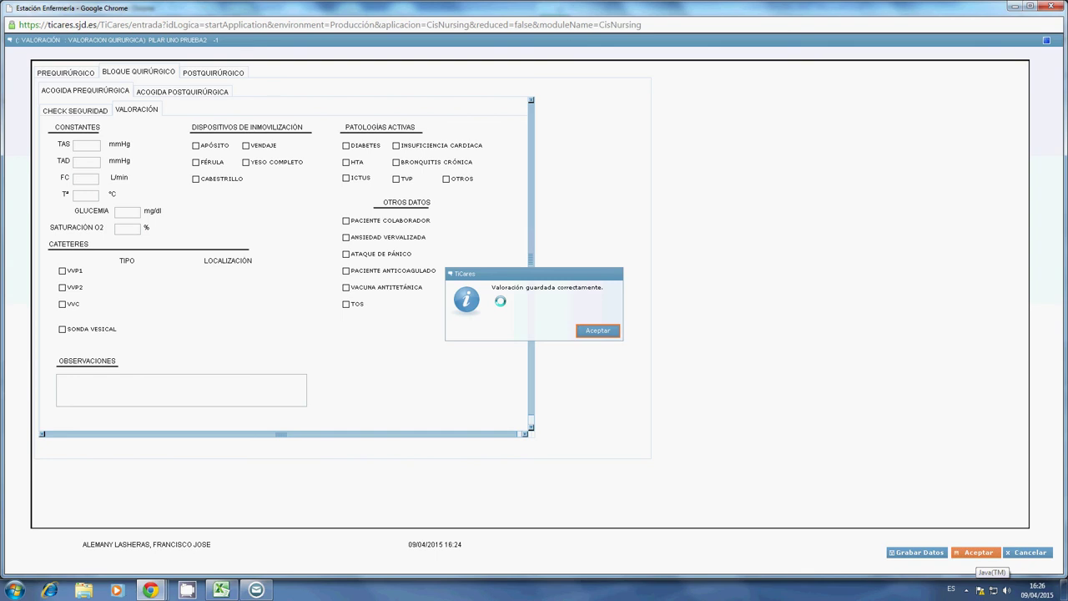
{"action": "left_click", "coordinate": [613, 332]}
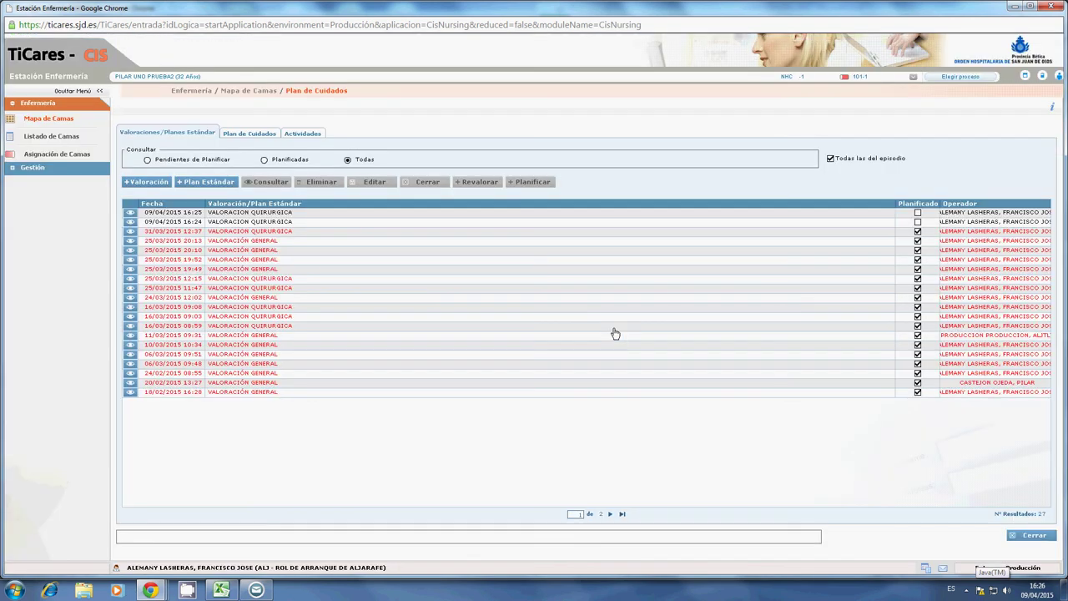
- Reassess the 09/04/2015 16:25 surgical assessment and mark SEDACIÓN and GENERAL anaesthesia under ACOGIDA POSTQUIRÚRGICA in BLOQUE QUIRÚRGICO
{"action": "left_click", "coordinate": [355, 214]}
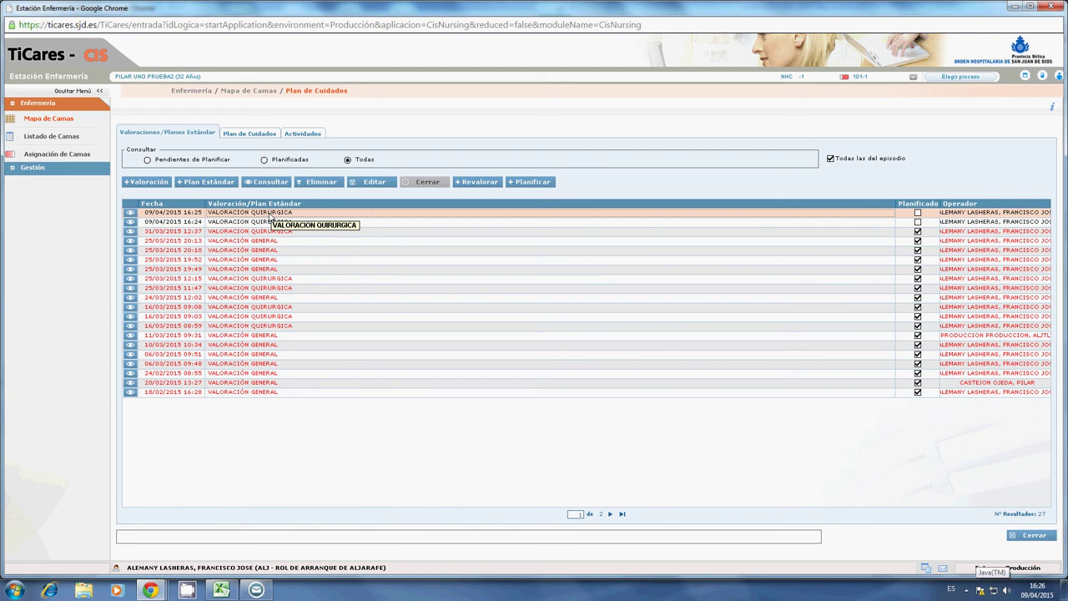
{"action": "left_click", "coordinate": [476, 183]}
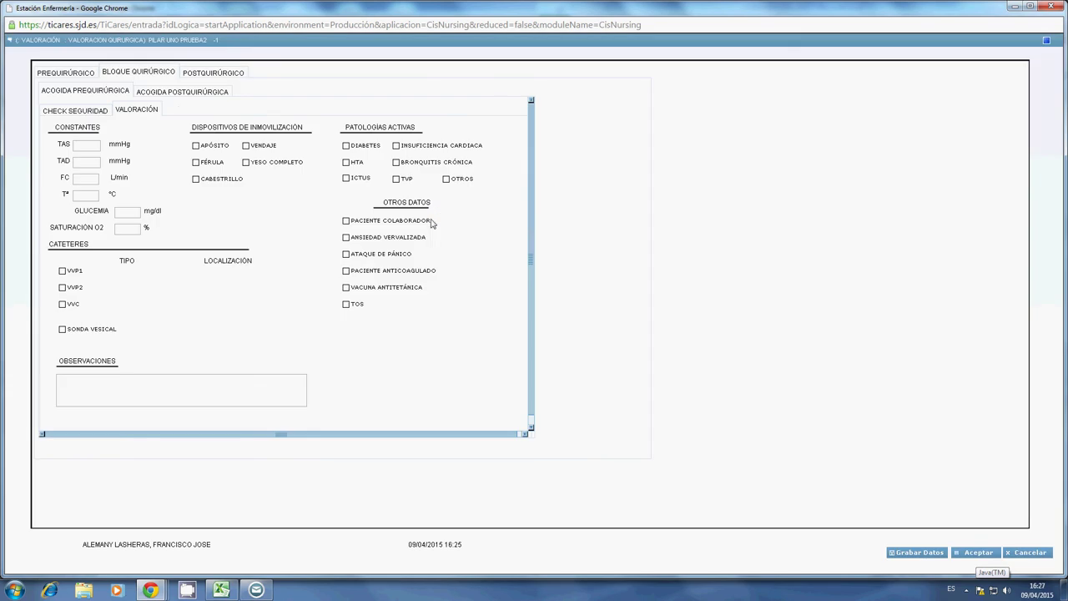
{"action": "left_click", "coordinate": [183, 92]}
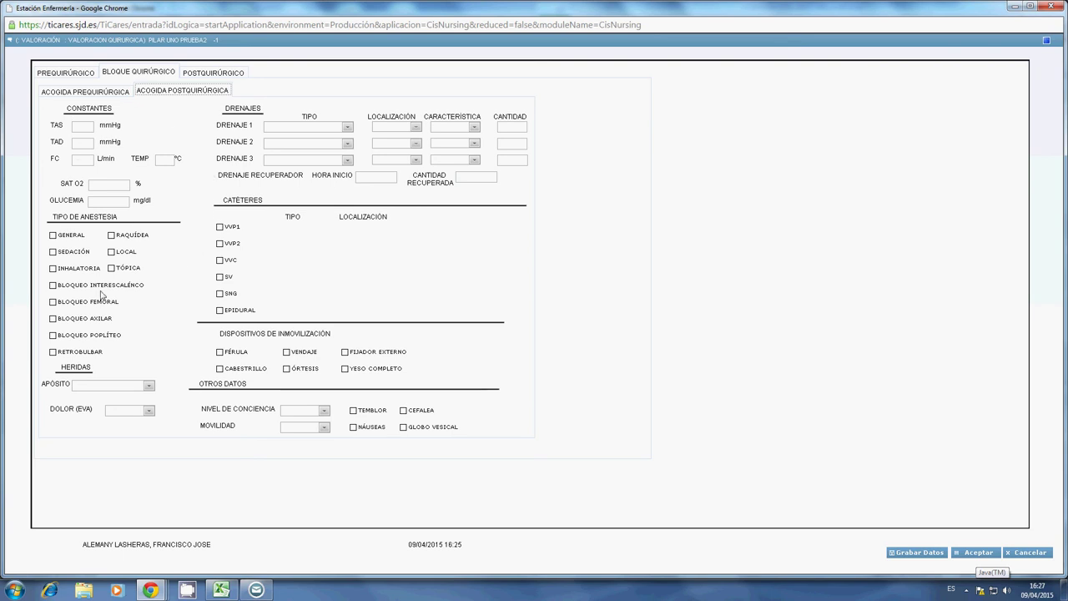
{"action": "left_click", "coordinate": [54, 253]}
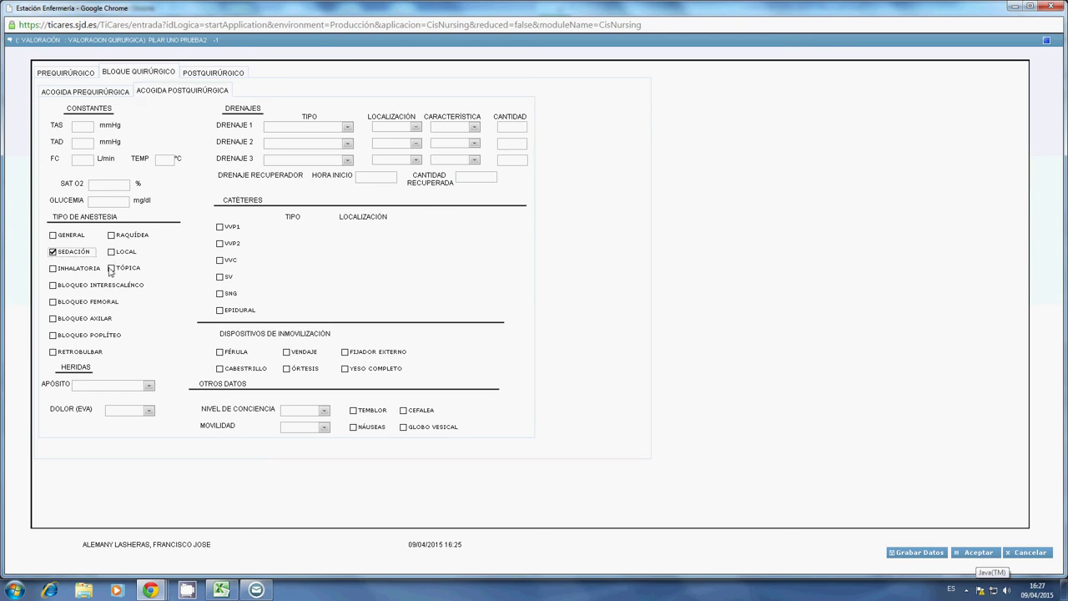
{"action": "left_click", "coordinate": [53, 235]}
- Mark the VVC and SNG catheters, set the SNG type to SONDA NASOGASTRICA DUODENAL LEVIN 10FR, and save the assessment
{"action": "left_click", "coordinate": [150, 386]}
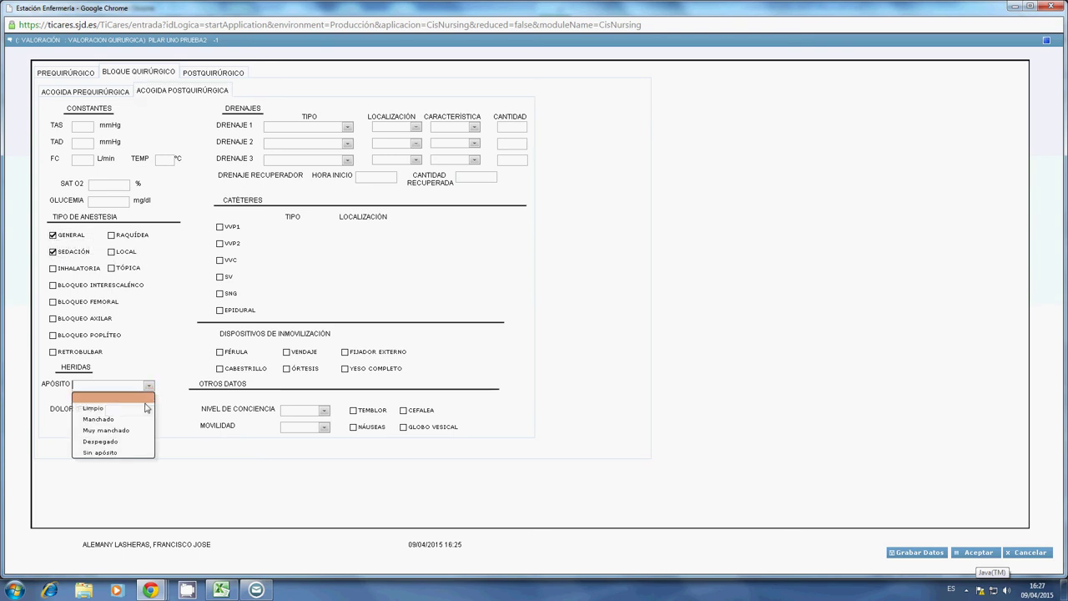
{"action": "left_click", "coordinate": [150, 386]}
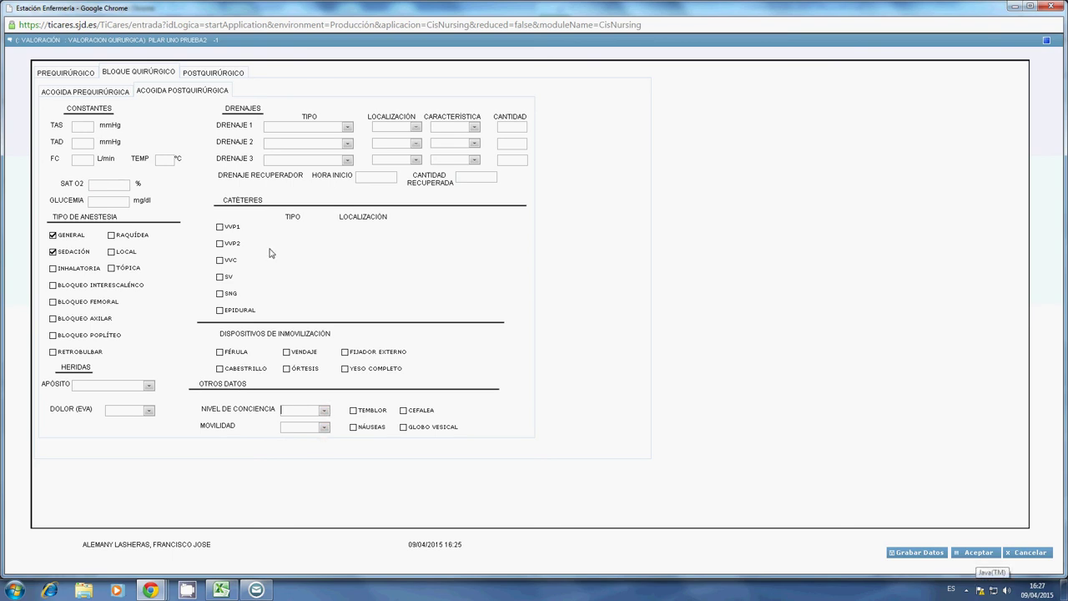
{"action": "left_click", "coordinate": [299, 127]}
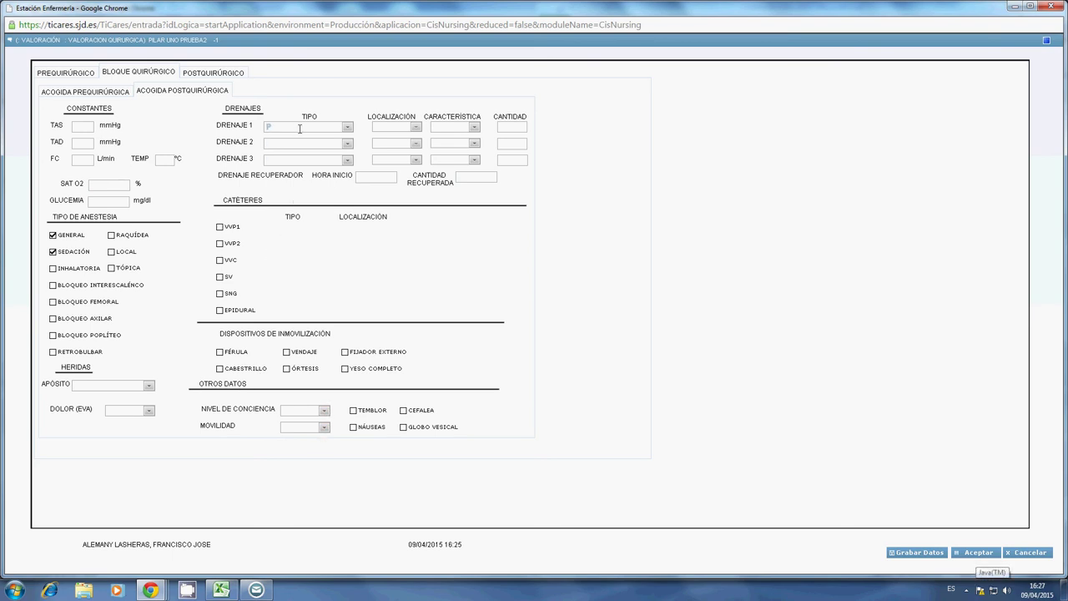
{"action": "left_click", "coordinate": [220, 260]}
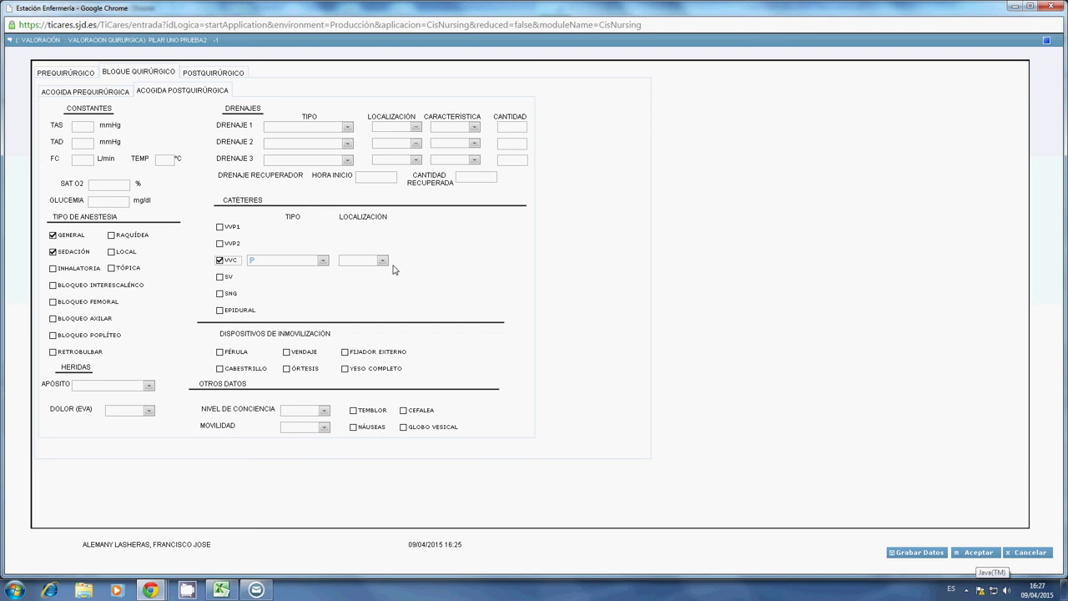
{"action": "left_click", "coordinate": [219, 293]}
{"action": "left_click", "coordinate": [323, 293]}
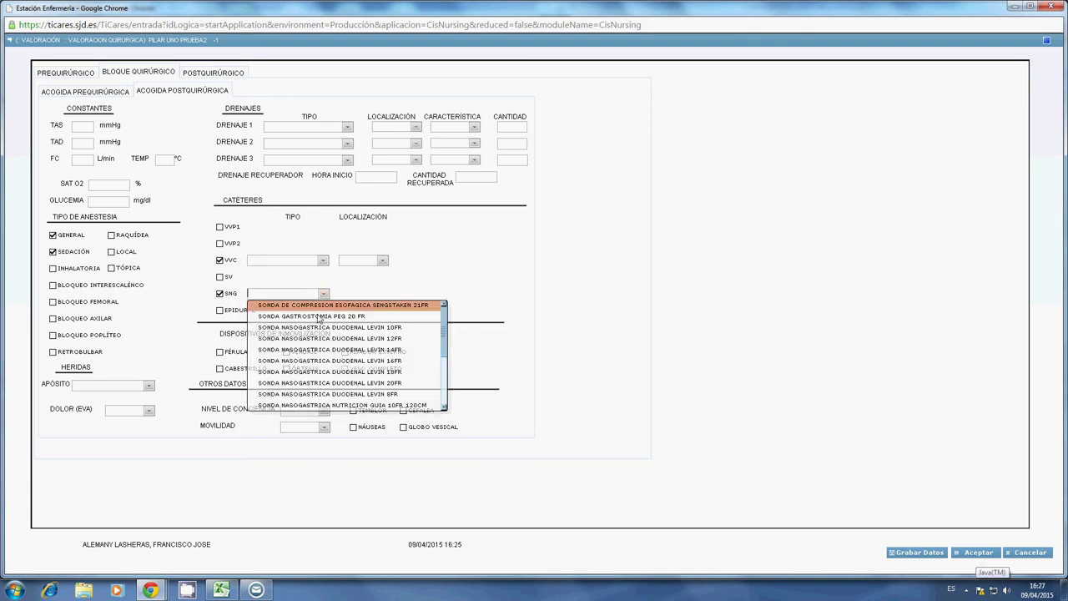
{"action": "left_click", "coordinate": [323, 327]}
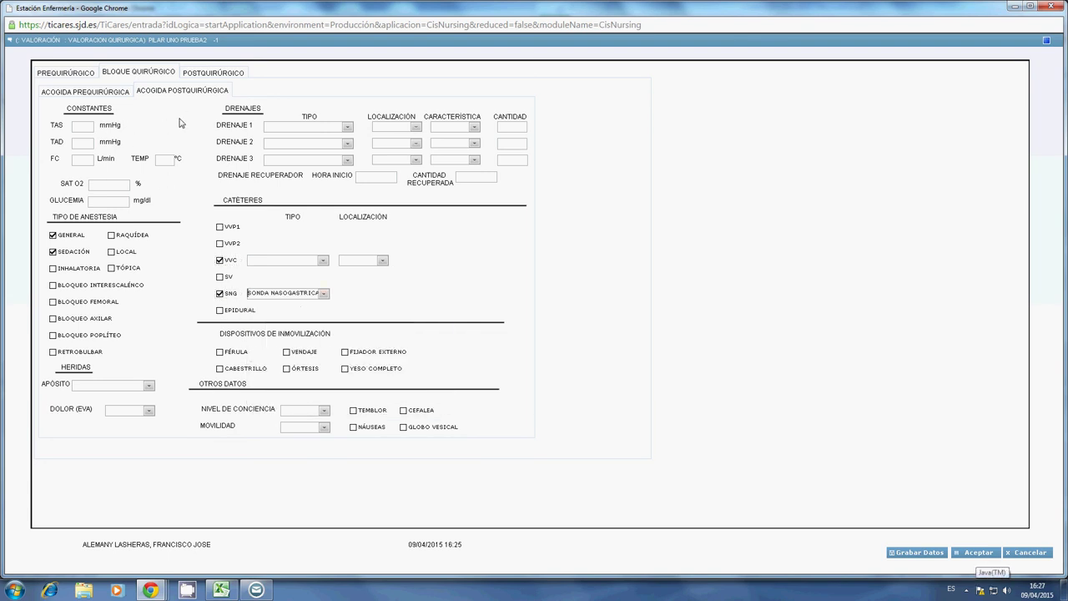
{"action": "left_click", "coordinate": [978, 553]}
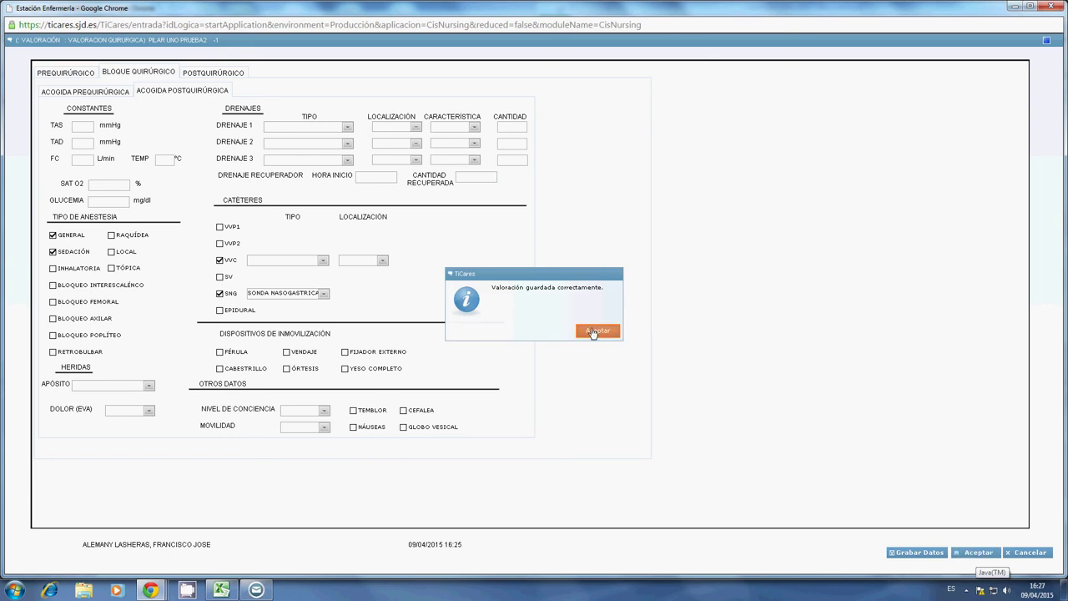
{"action": "left_click", "coordinate": [591, 332]}
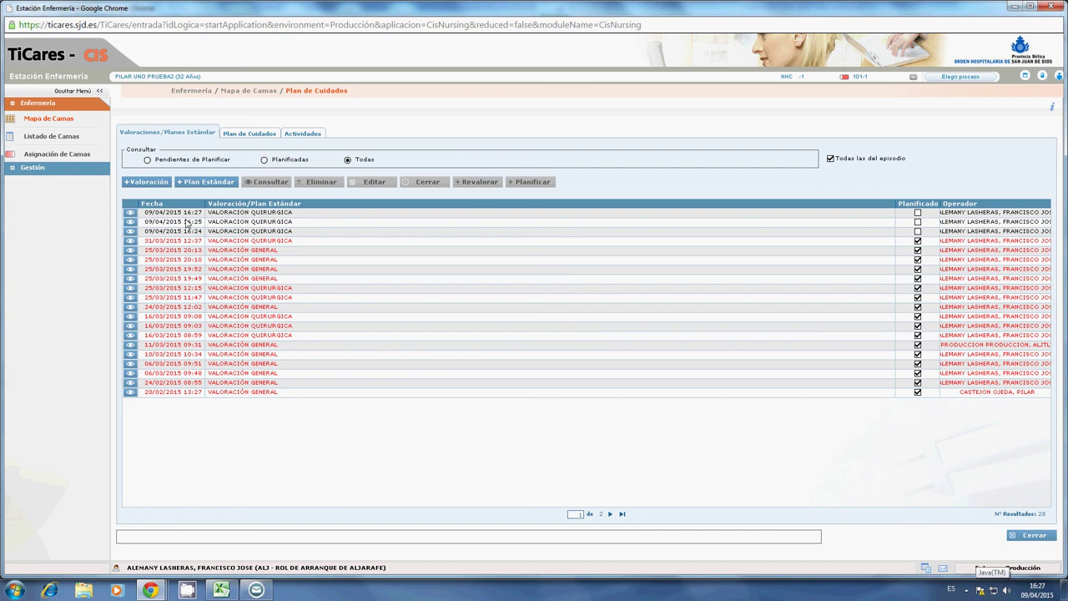
- Reassess the 09/04/2015 16:27 surgical assessment and mark LLEGADA A PLANTA in the POSTQUIRÚRGICO general data
{"action": "left_click", "coordinate": [333, 213]}
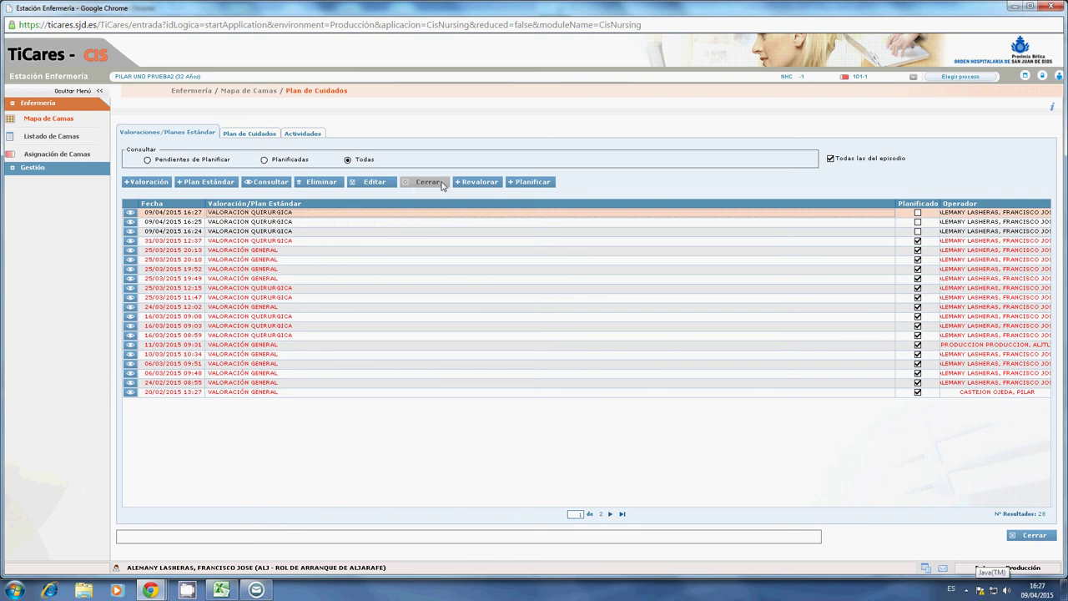
{"action": "left_click", "coordinate": [485, 182]}
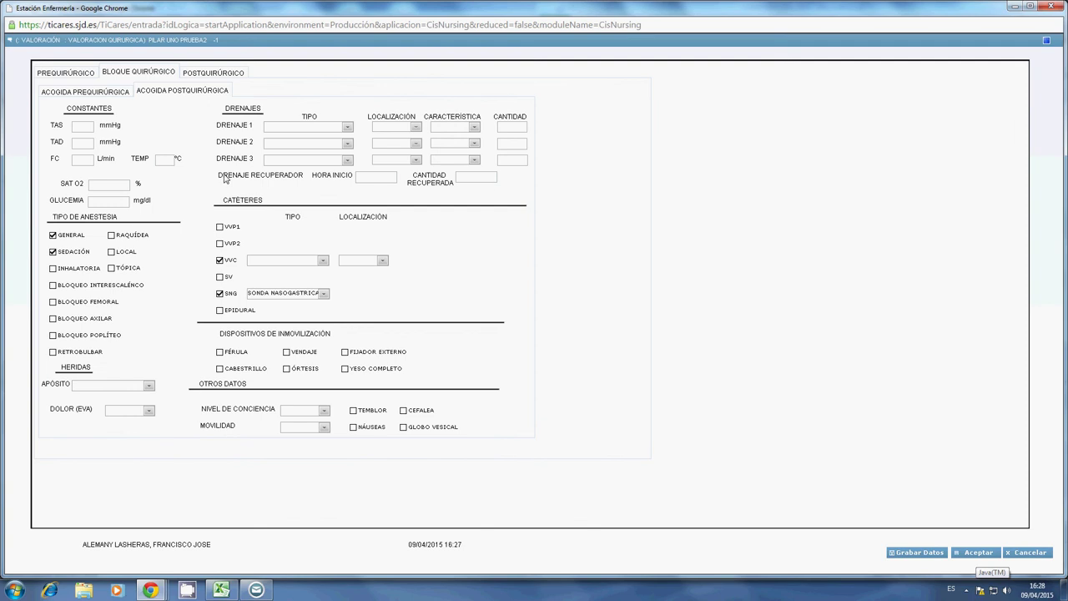
{"action": "left_click", "coordinate": [199, 75]}
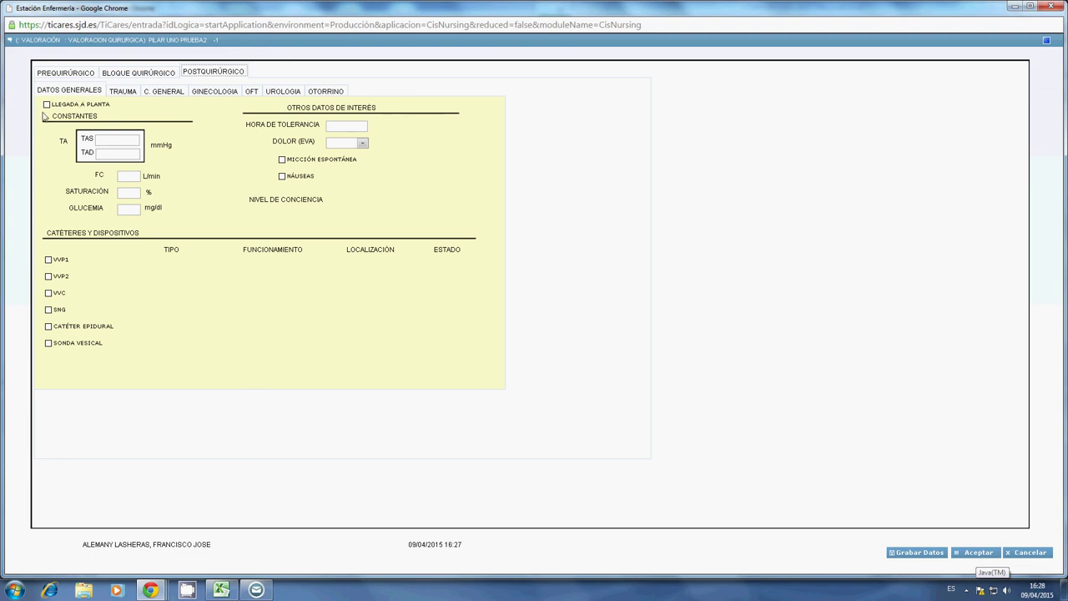
{"action": "left_click", "coordinate": [47, 105]}
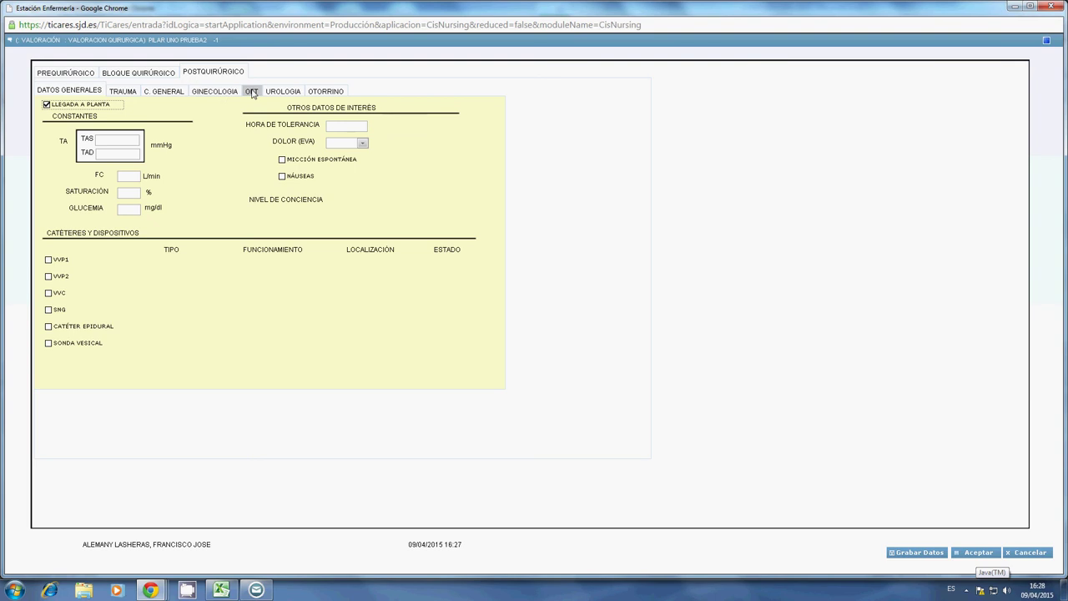
- Set the intervention to RTU VEJIGA / PRÓSTATA in the POSTQUIRÚRGICO UROLOGIA section and view the type options for drain 1
{"action": "left_click", "coordinate": [283, 93]}
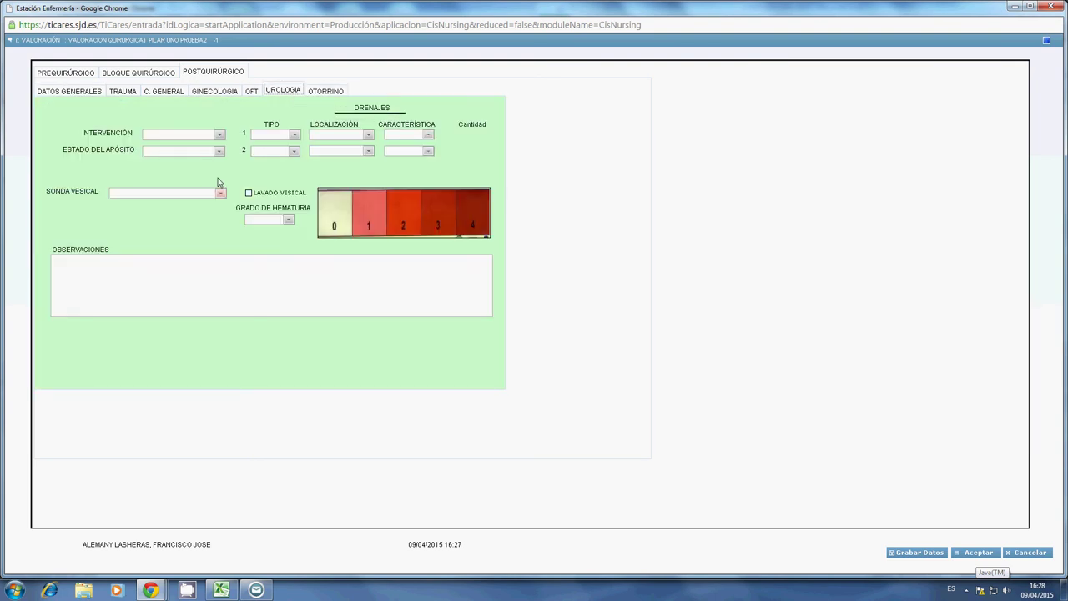
{"action": "left_click", "coordinate": [220, 136]}
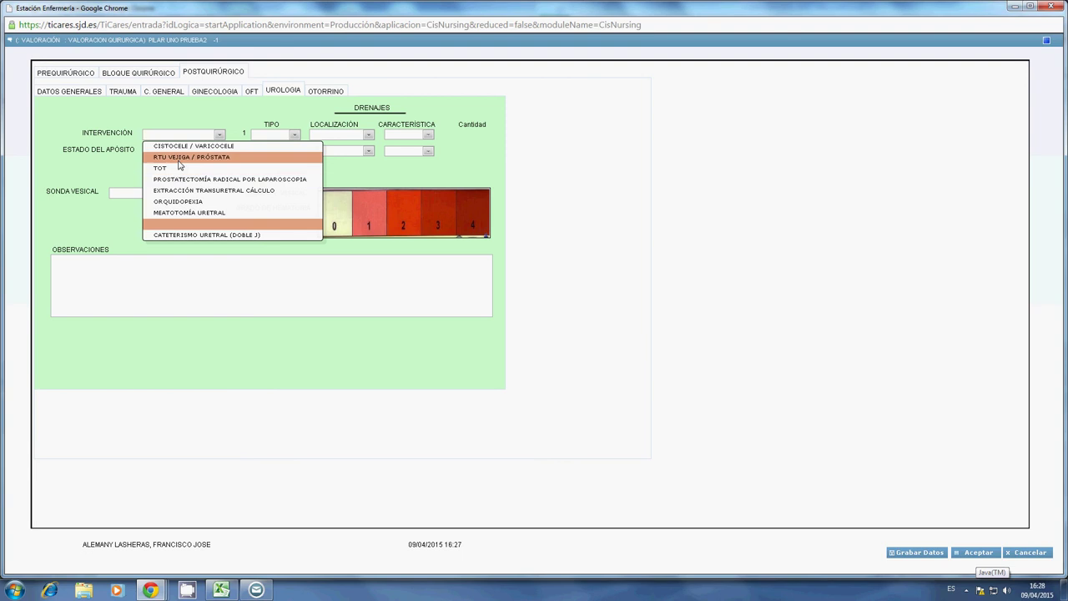
{"action": "left_click", "coordinate": [178, 163]}
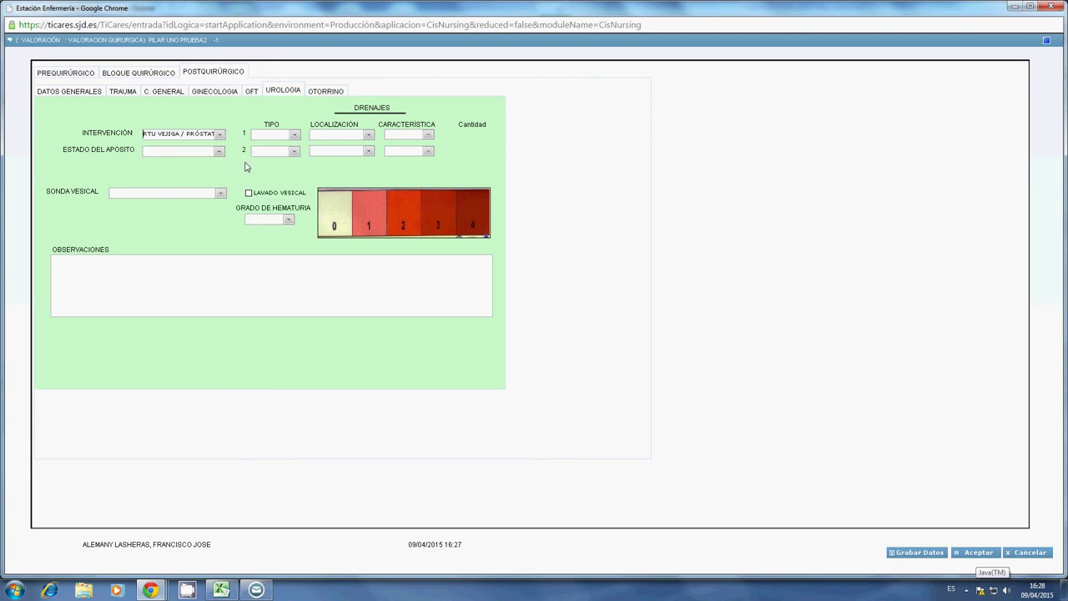
{"action": "left_click", "coordinate": [290, 136]}
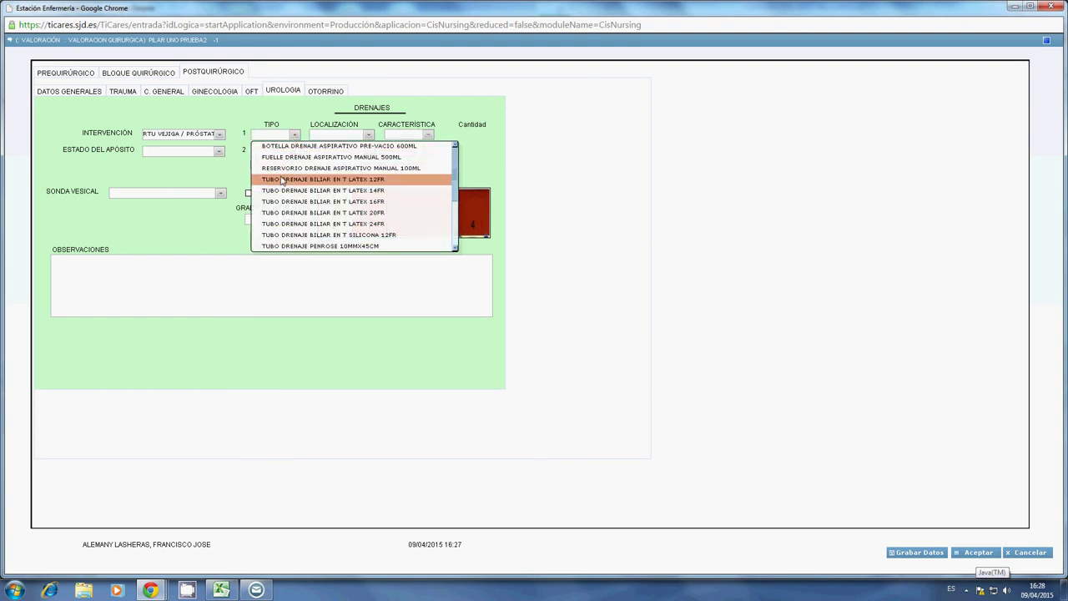
{"action": "left_click", "coordinate": [202, 176]}
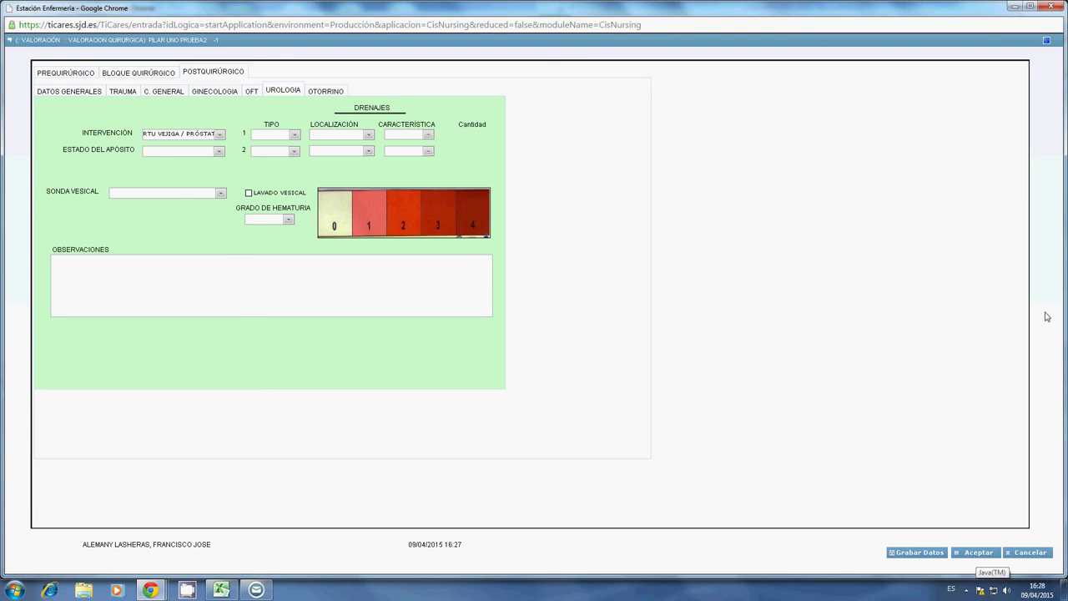
- Save the surgical assessment and select the 09/04/2015 16:28 VALORACION QUIRURGICA entry in the assessments list
{"action": "left_click", "coordinate": [975, 554]}
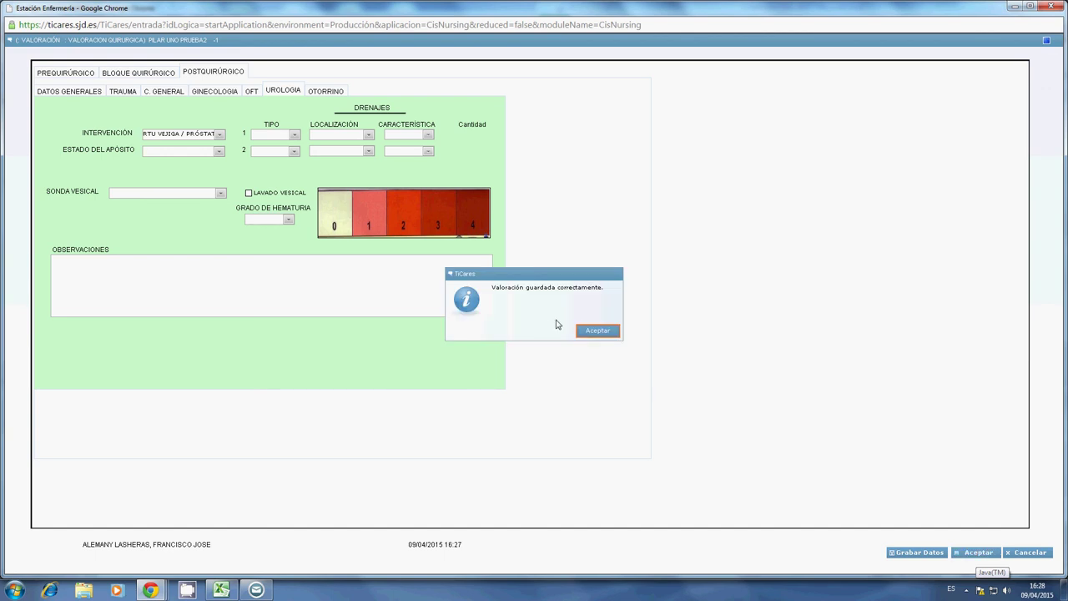
{"action": "left_click", "coordinate": [596, 332]}
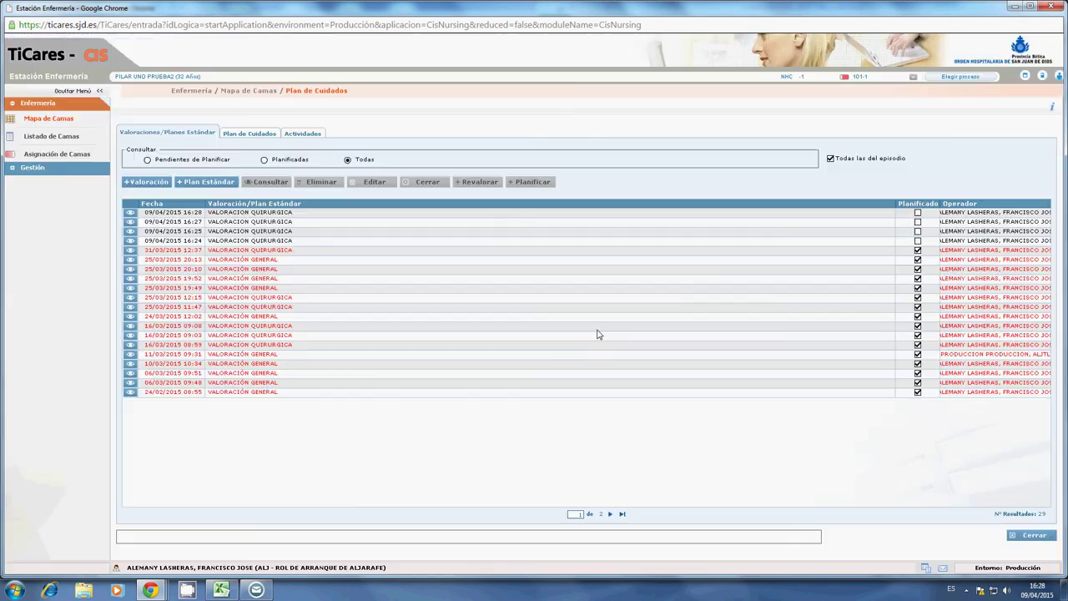
{"action": "left_click", "coordinate": [500, 216]}
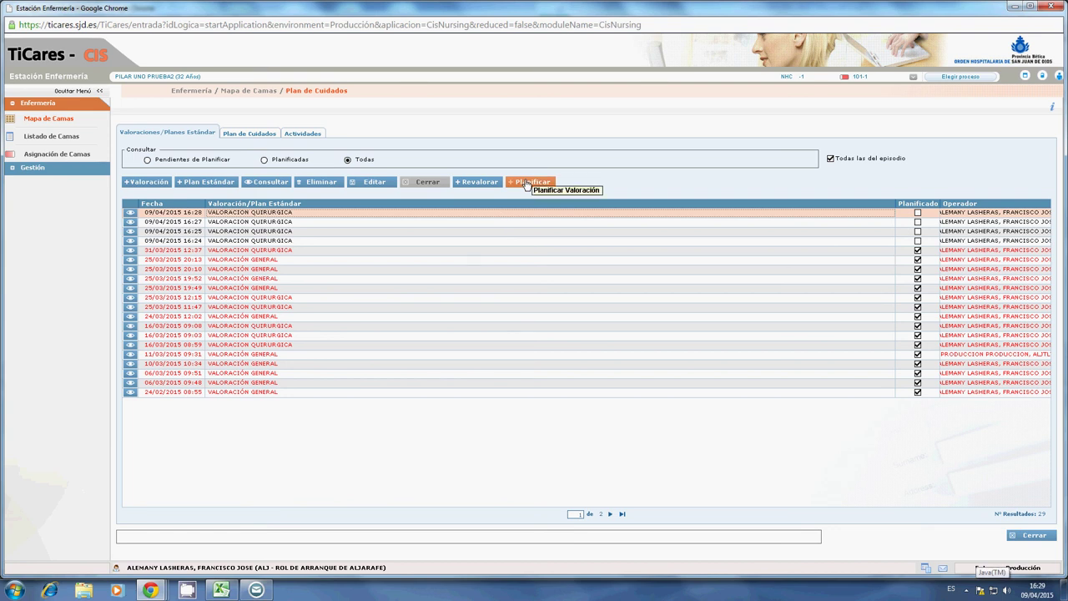
{"action": "left_click", "coordinate": [966, 590]}
{"action": "left_click", "coordinate": [993, 516]}
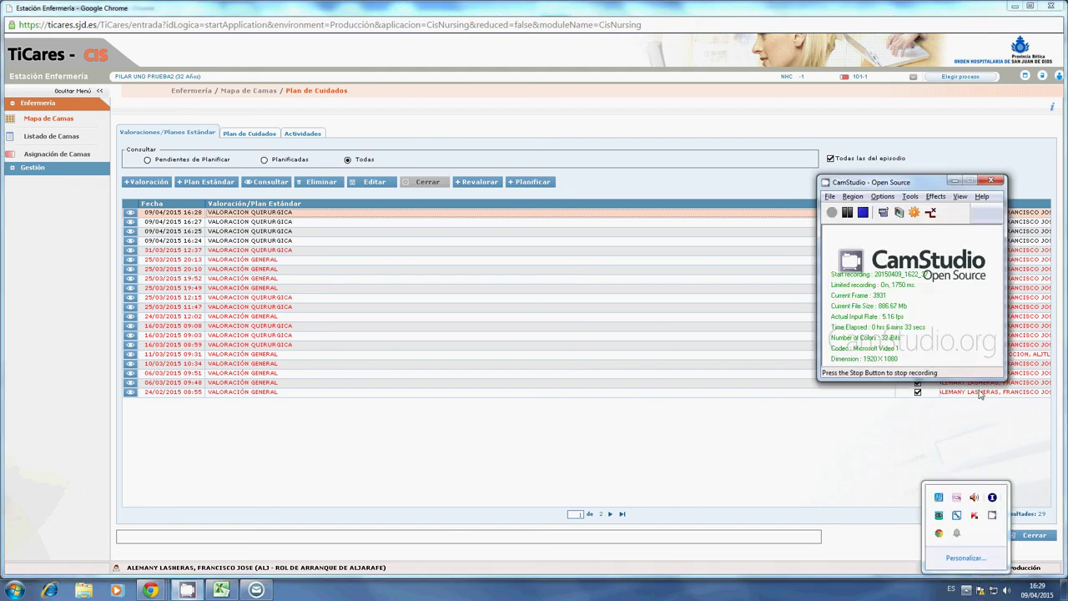